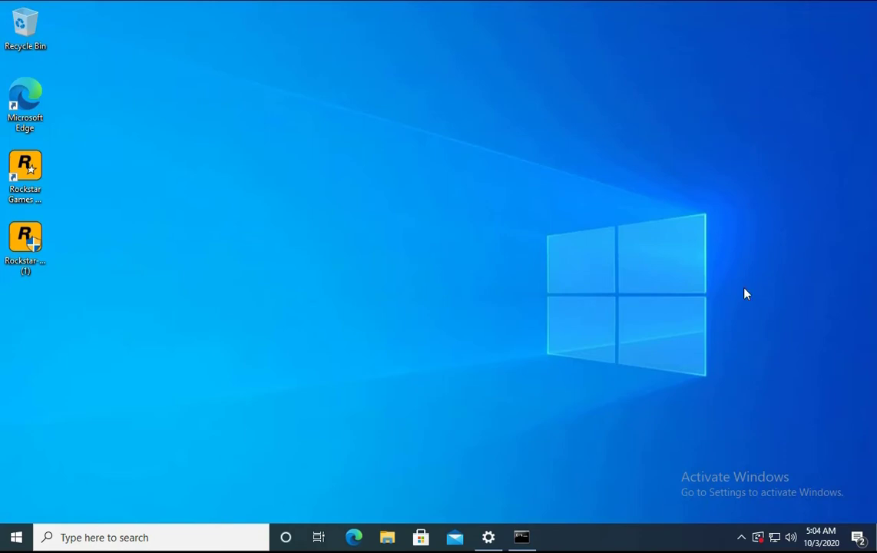
pyautogui.click(397, 124)
pyautogui.click(741, 536)
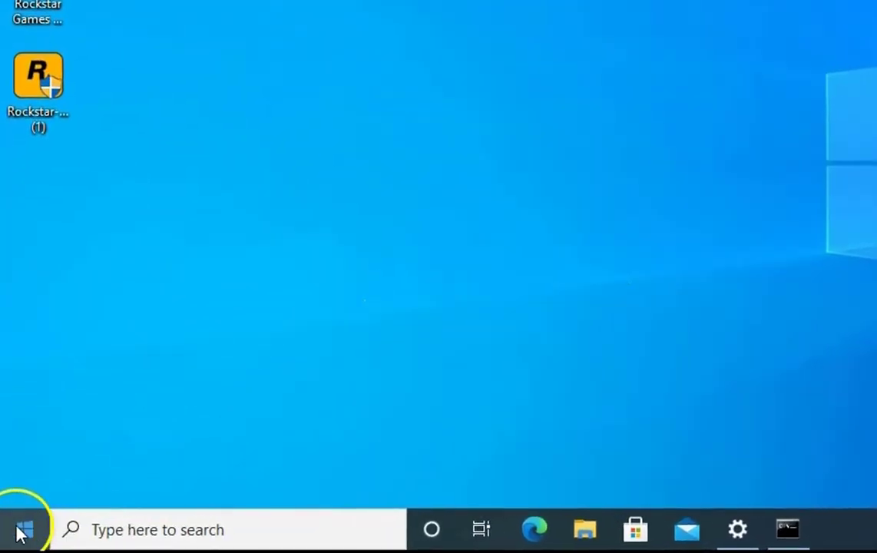
# Step: Open the Virus & threat protection settings of Windows Security from the Windows Settings
pyautogui.rightClick(17, 536)
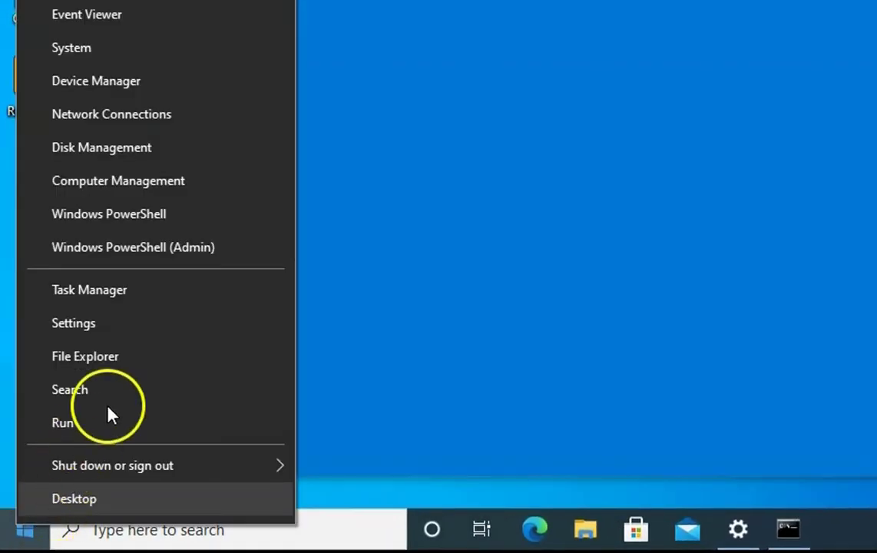
pyautogui.click(75, 325)
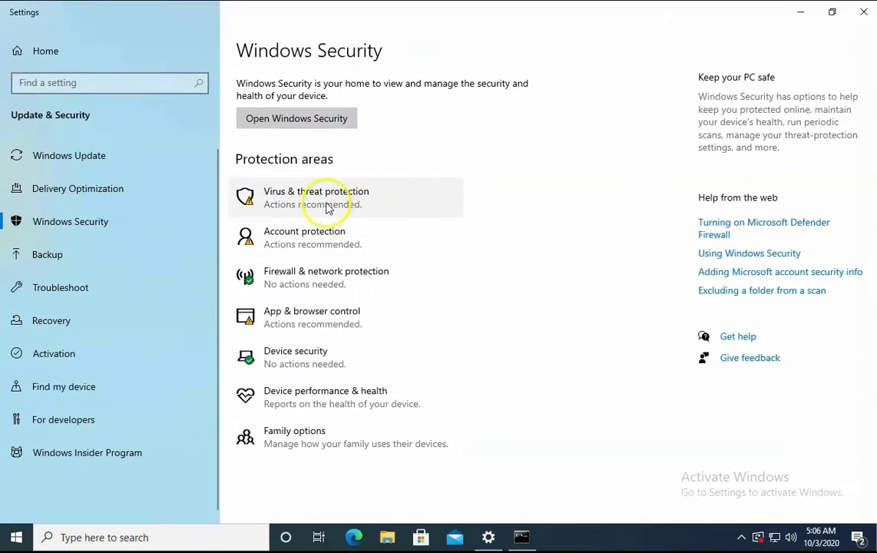
pyautogui.click(340, 203)
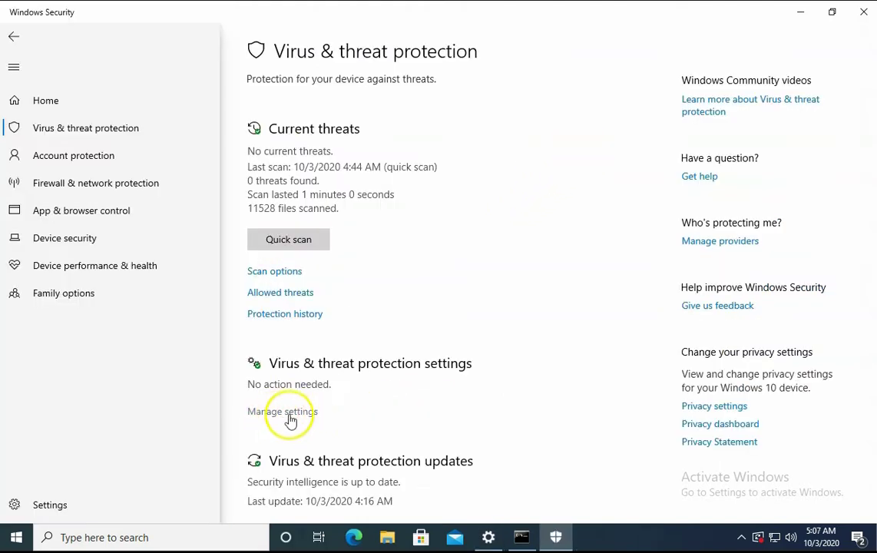
pyautogui.click(295, 415)
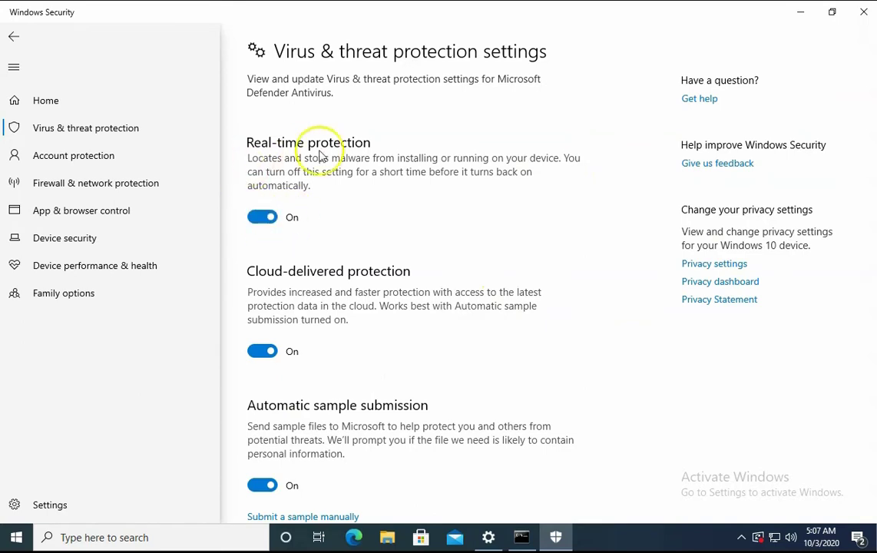
# Step: Turn off real-time protection, cloud-delivered protection and automatic sample submission, and close Windows Security
pyautogui.click(255, 216)
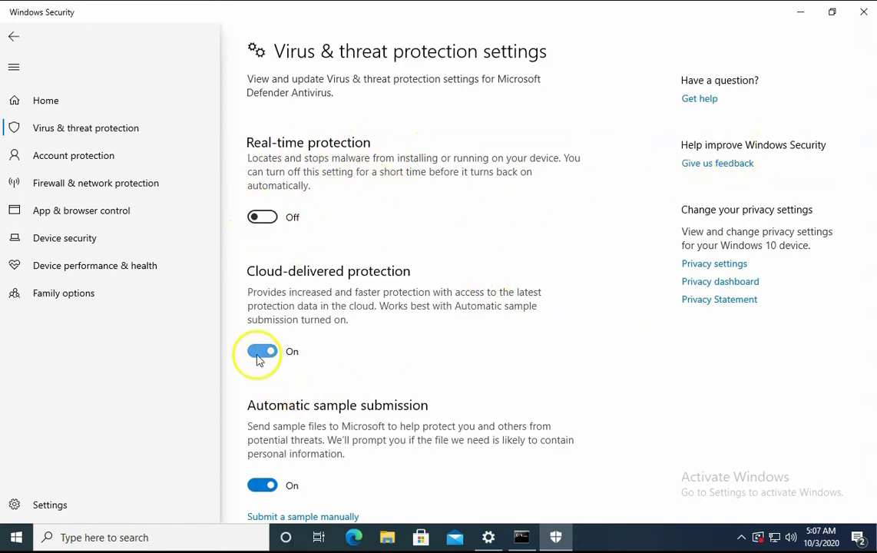
pyautogui.click(258, 485)
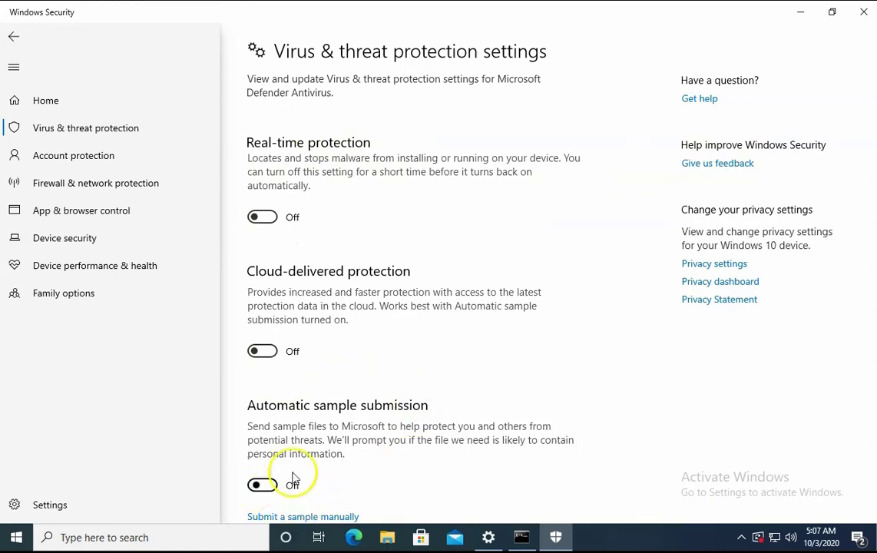
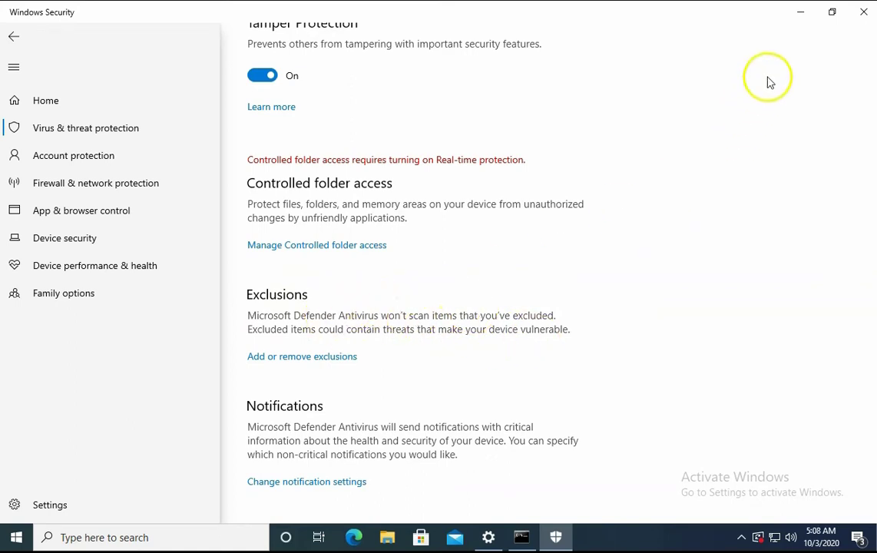
pyautogui.click(864, 15)
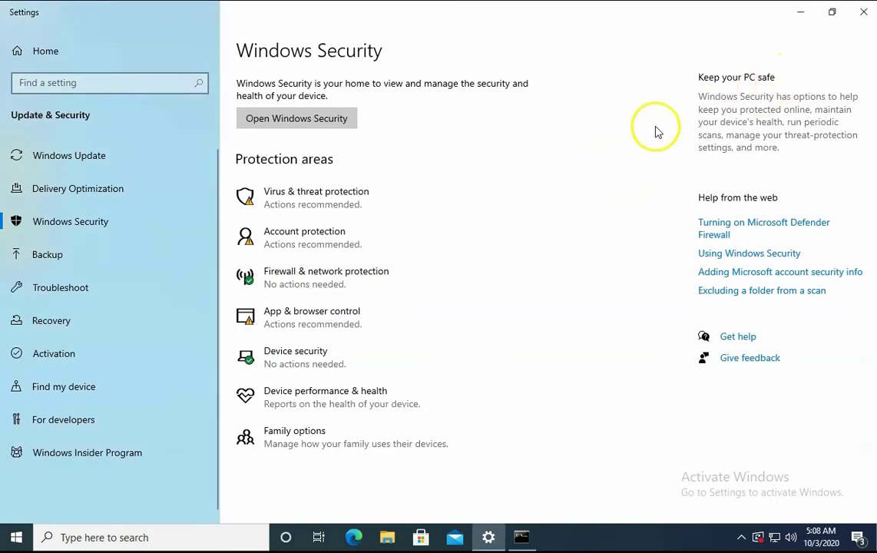
# Step: Launch System Configuration by running the command msconfig
pyautogui.press('super+r')
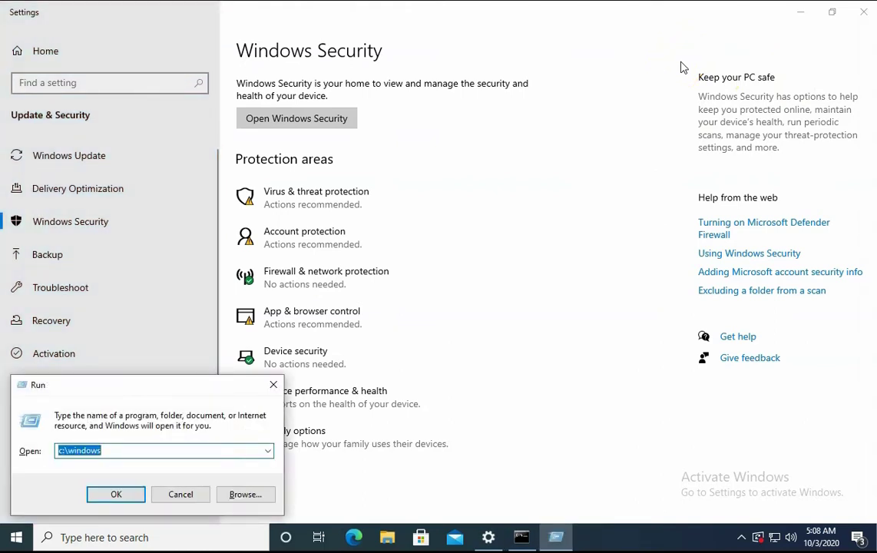
pyautogui.write('msconf')
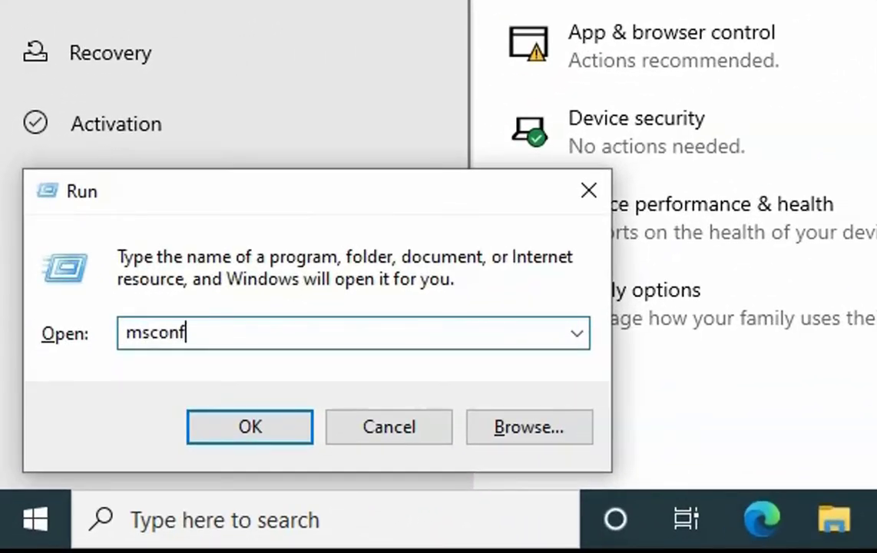
pyautogui.write('ig')
pyautogui.press('Return')
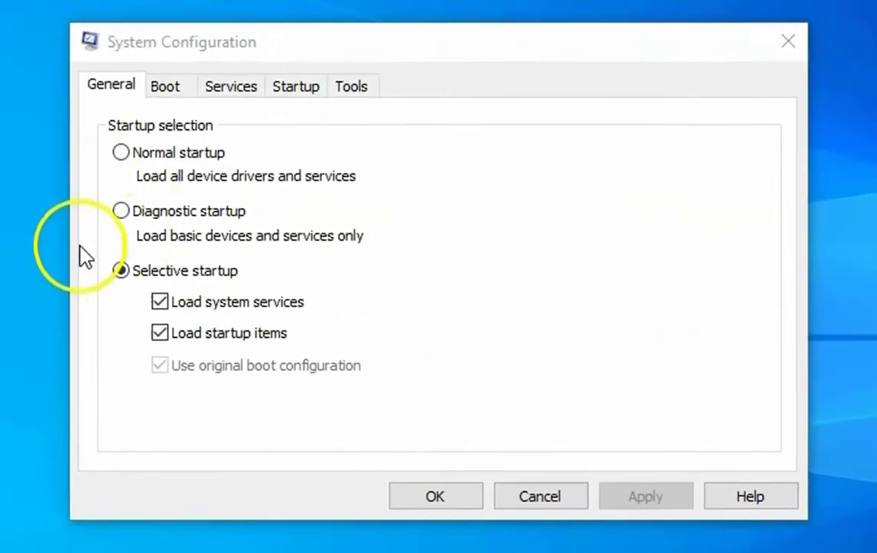
# Step: Choose Selective startup with Load startup items turned off and apply the startup selection
pyautogui.click(178, 152)
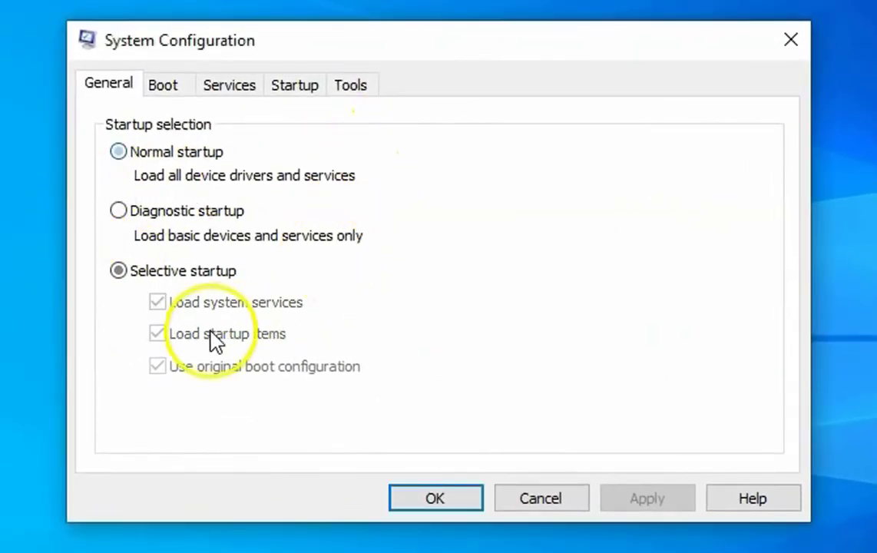
pyautogui.click(122, 274)
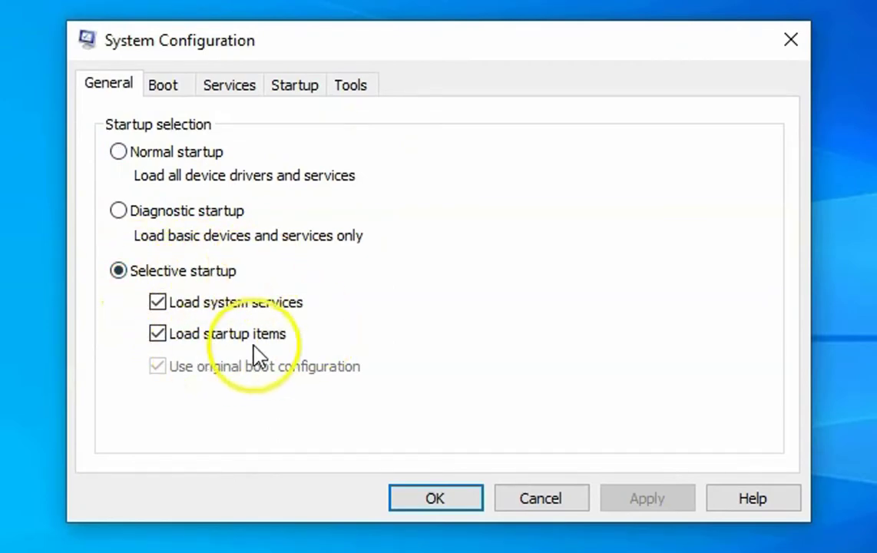
pyautogui.click(162, 340)
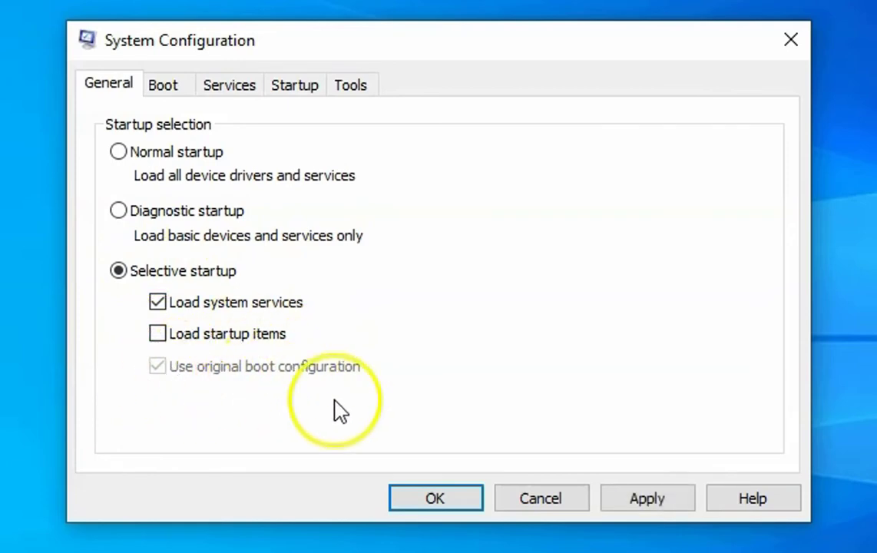
pyautogui.click(675, 503)
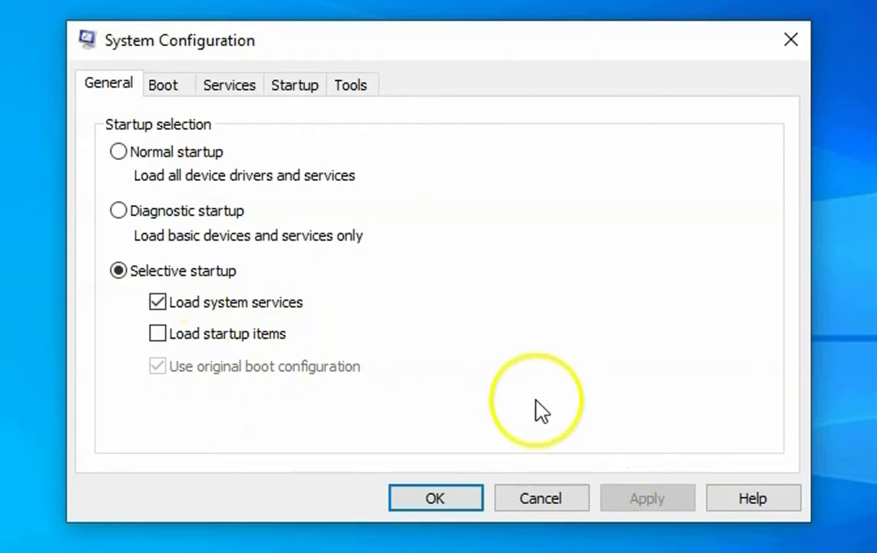
# Step: Hide all Microsoft services, disable all the remaining services, apply the configuration and restart the computer
pyautogui.click(231, 91)
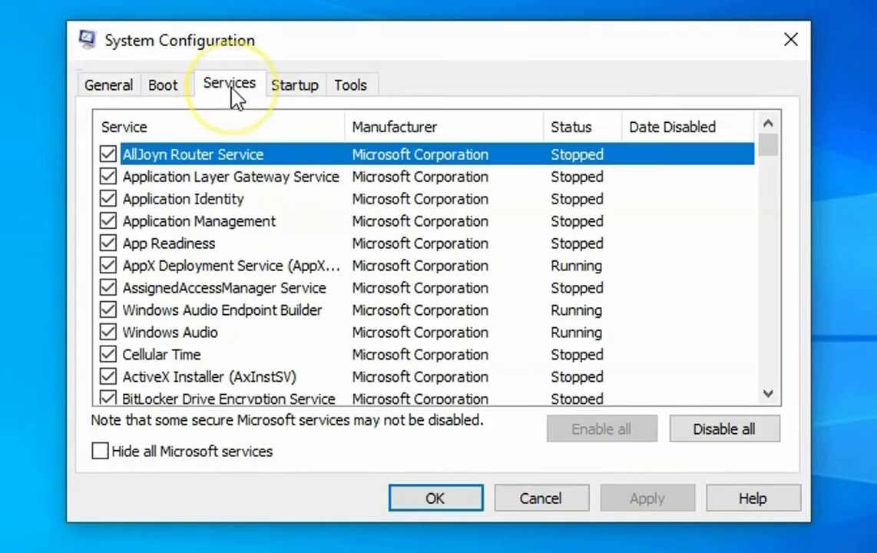
pyautogui.click(105, 454)
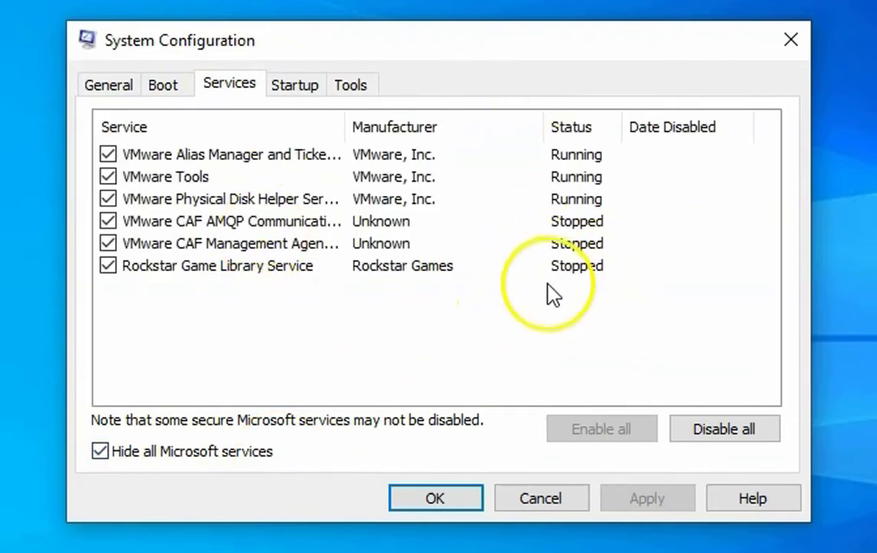
pyautogui.click(758, 444)
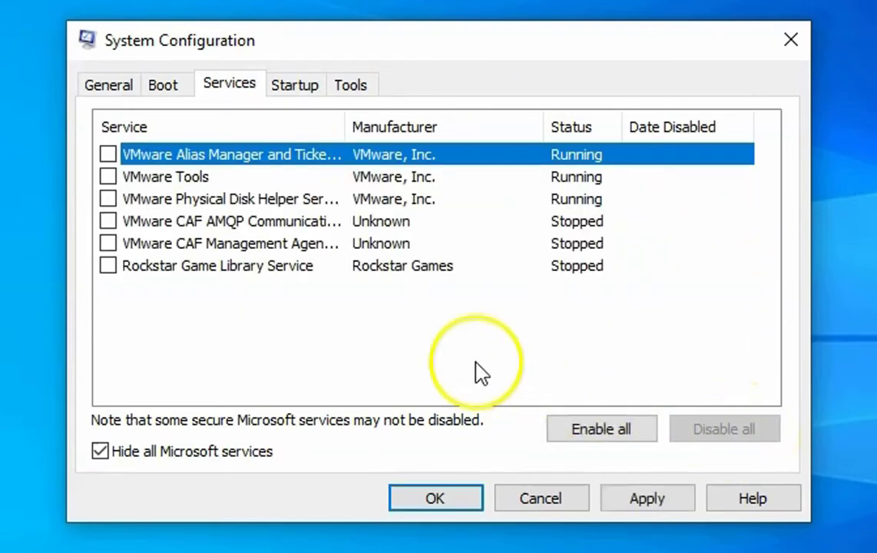
pyautogui.click(631, 509)
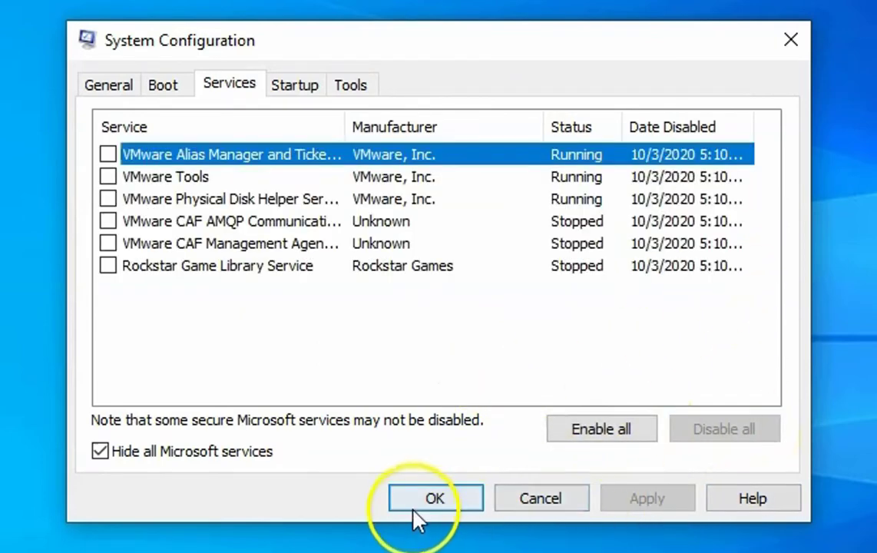
pyautogui.click(435, 500)
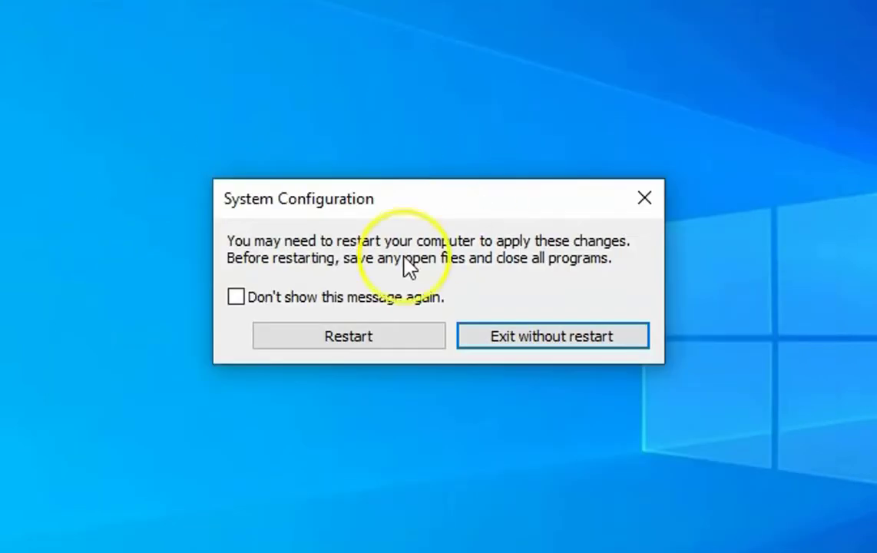
pyautogui.click(393, 347)
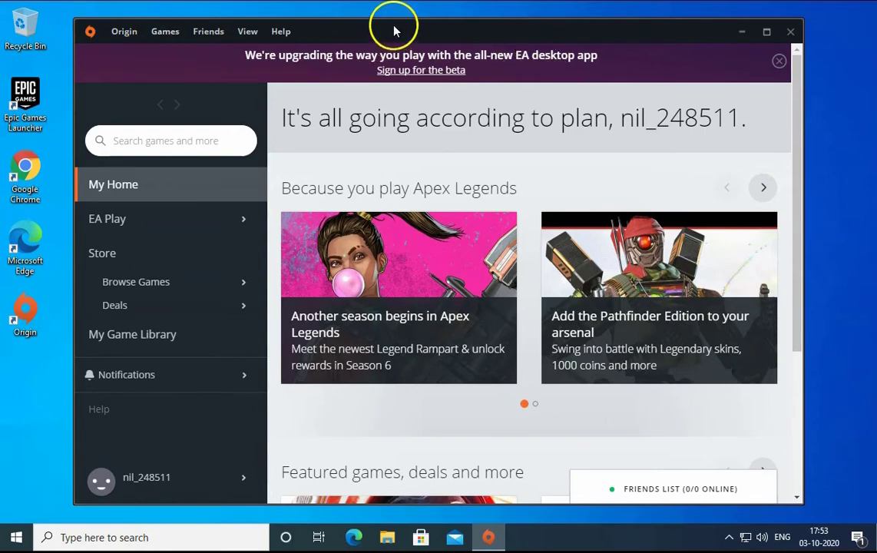
# Step: In Origin, open the Origin In-Game page of the application settings and review the Enable Origin In-Game option
pyautogui.click(115, 34)
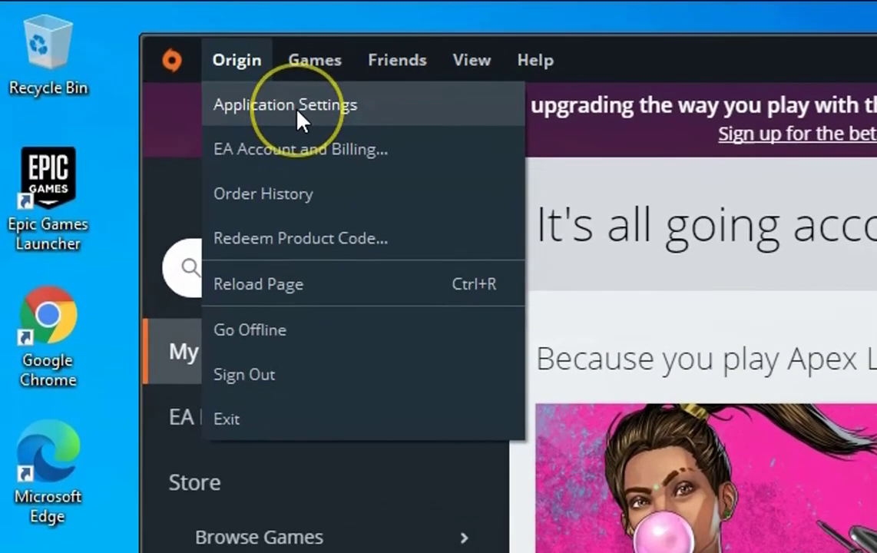
pyautogui.click(297, 111)
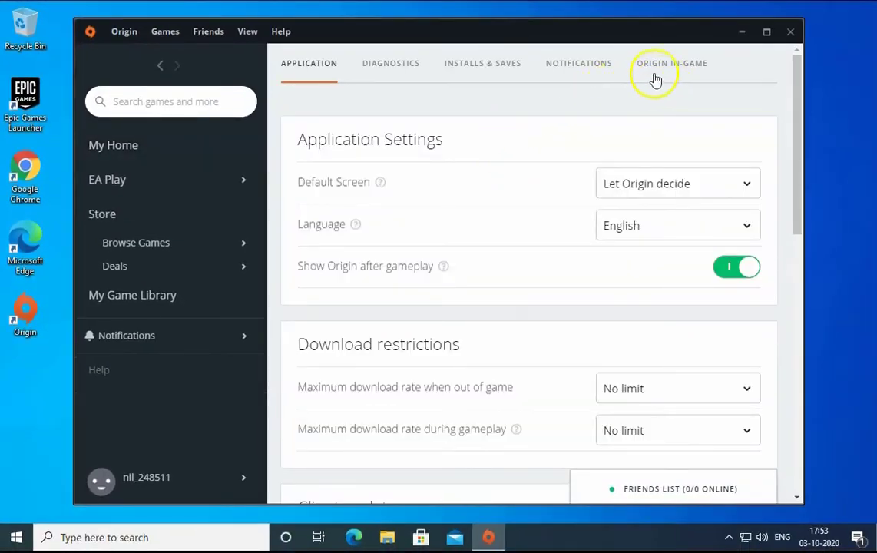
pyautogui.click(668, 71)
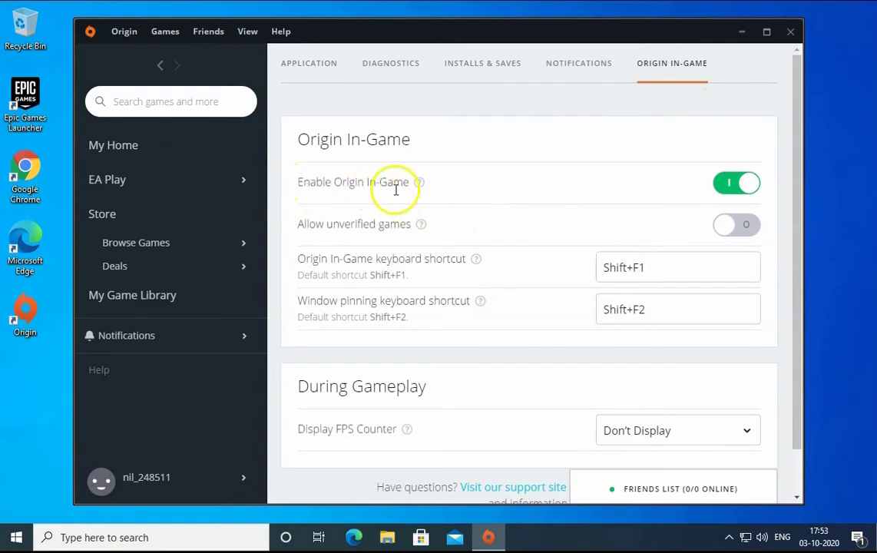
pyautogui.moveTo(421, 197)
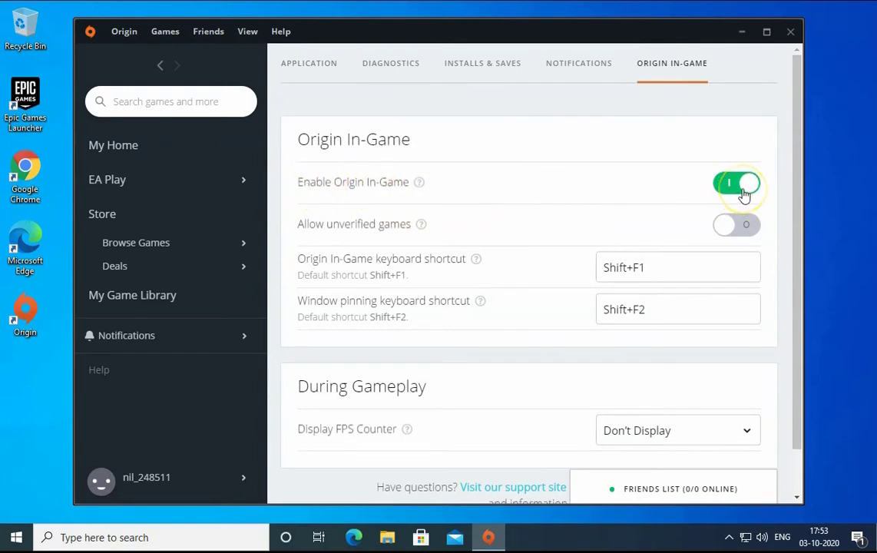
pyautogui.scroll(-1, 801, 162)
pyautogui.scroll(1, 798, 157)
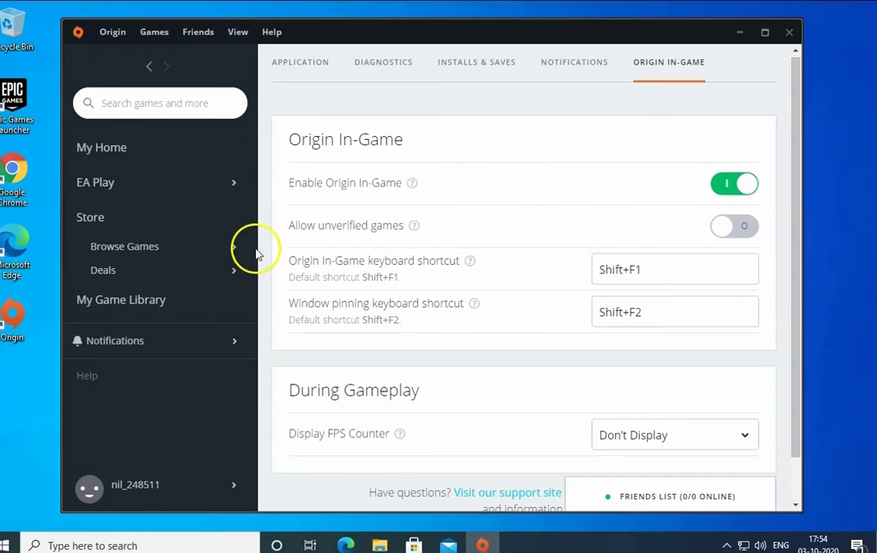
pyautogui.click(92, 486)
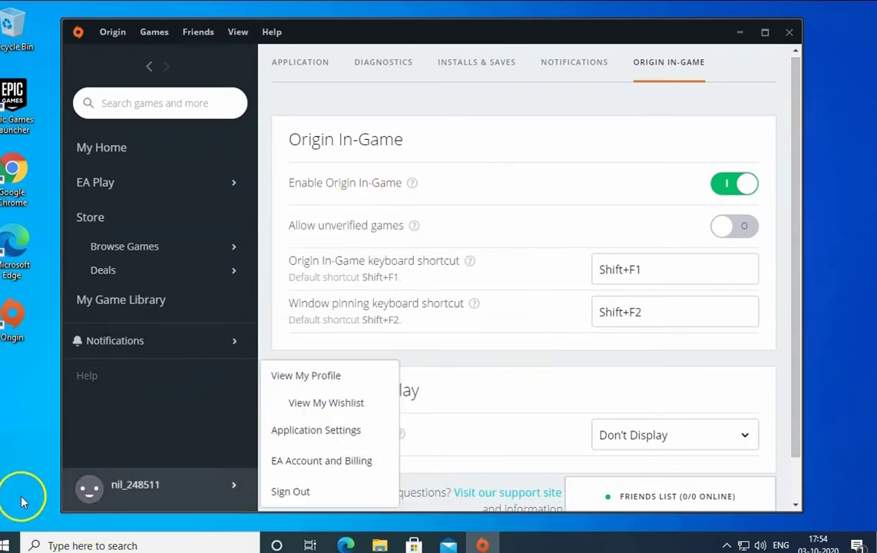
# Step: Open Programs and Features by running appwiz.cpl, and select NVIDIA Graphics Driver 460.15 in the program list
pyautogui.press('super+r')
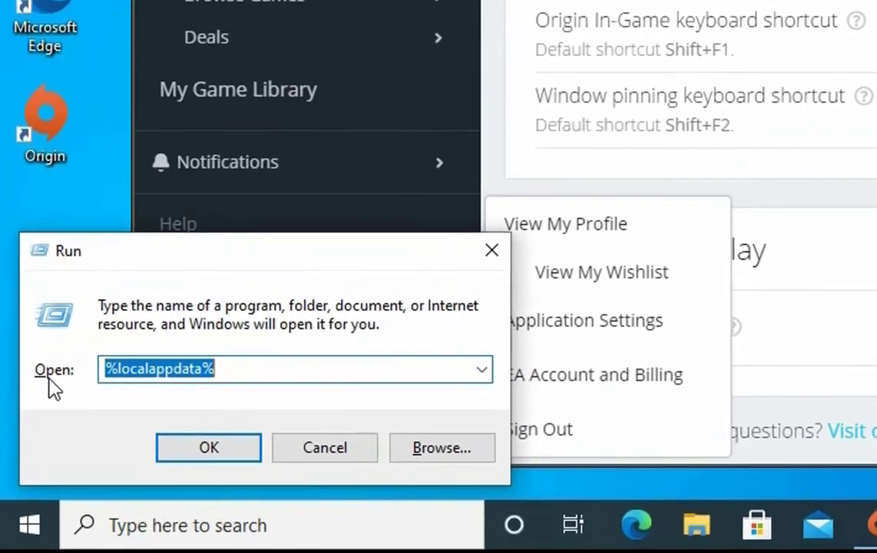
pyautogui.write('appwiz.cpl')
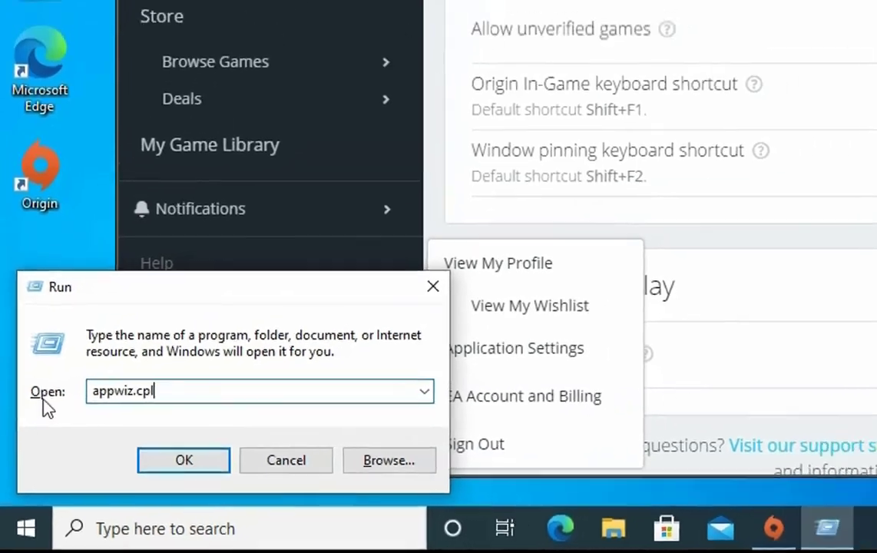
pyautogui.press('Return')
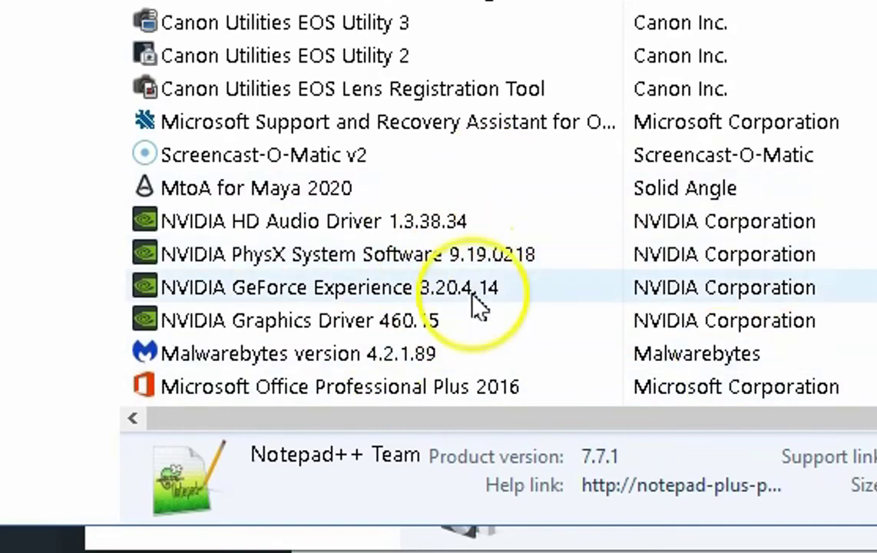
pyautogui.click(392, 323)
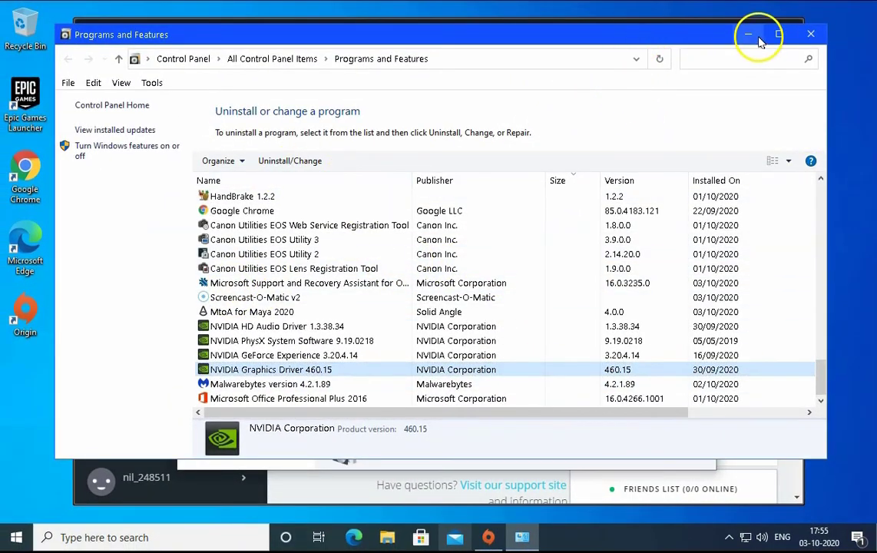
# Step: Close both Programs and Features windows and the Origin window
pyautogui.click(815, 36)
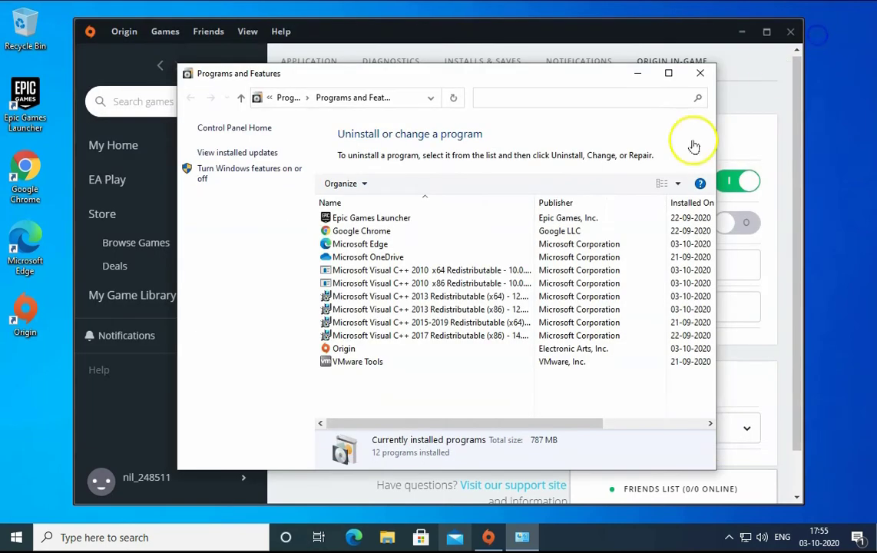
pyautogui.click(699, 73)
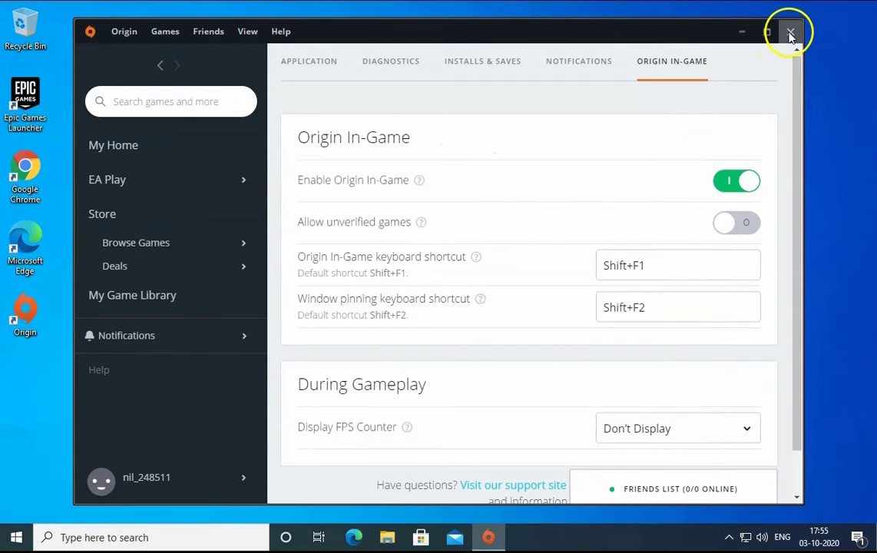
pyautogui.click(790, 33)
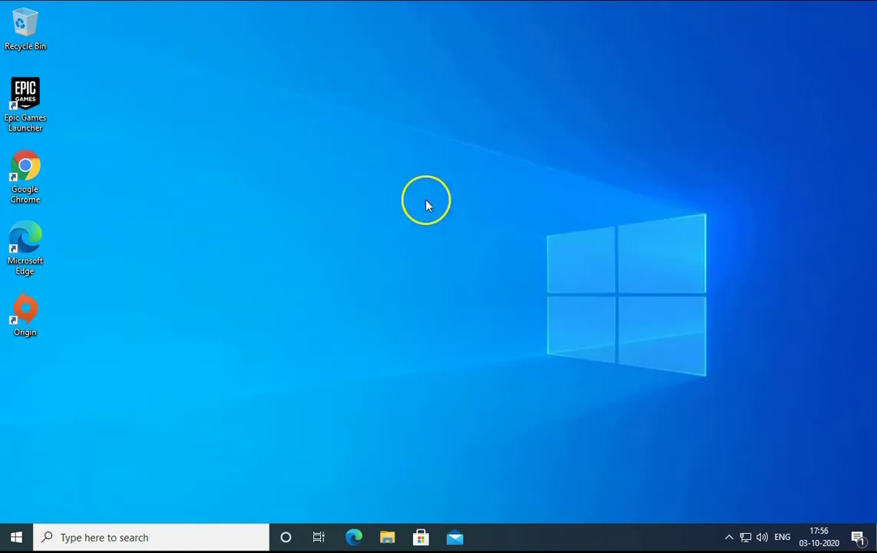
# Step: Open Device Manager, expand the Display adapters category and select the VMware SVGA 3D adapter
pyautogui.rightClick(20, 543)
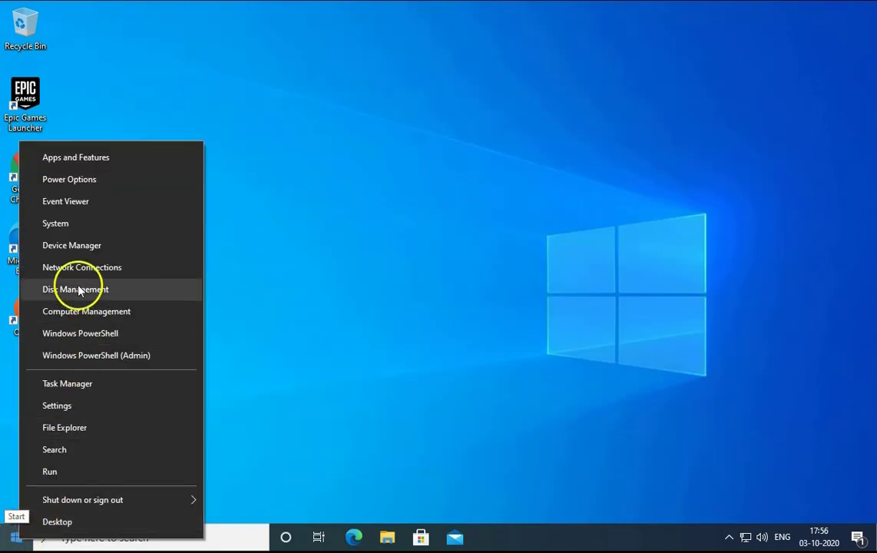
pyautogui.click(140, 246)
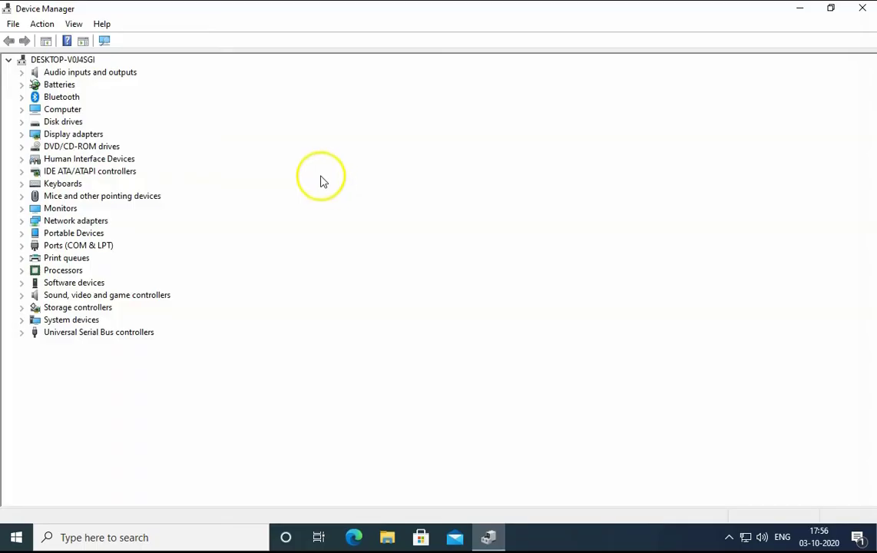
pyautogui.click(66, 136)
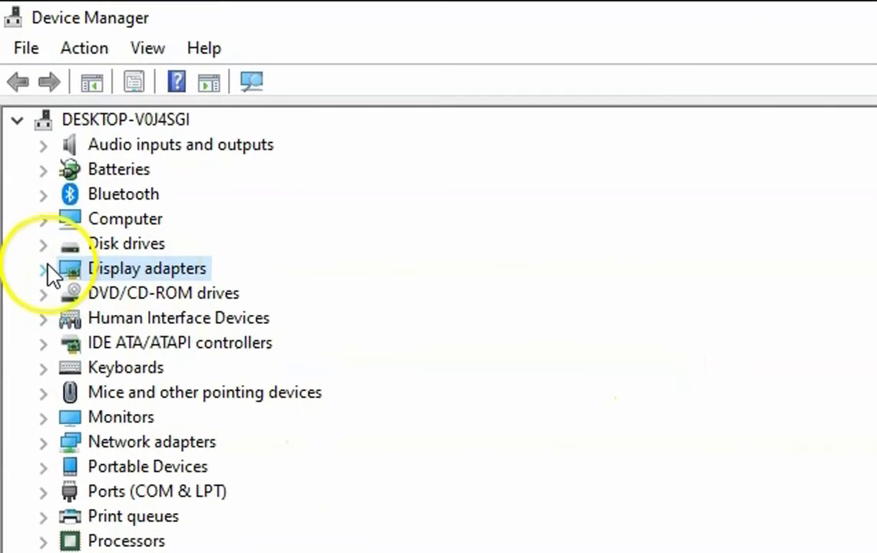
pyautogui.click(46, 266)
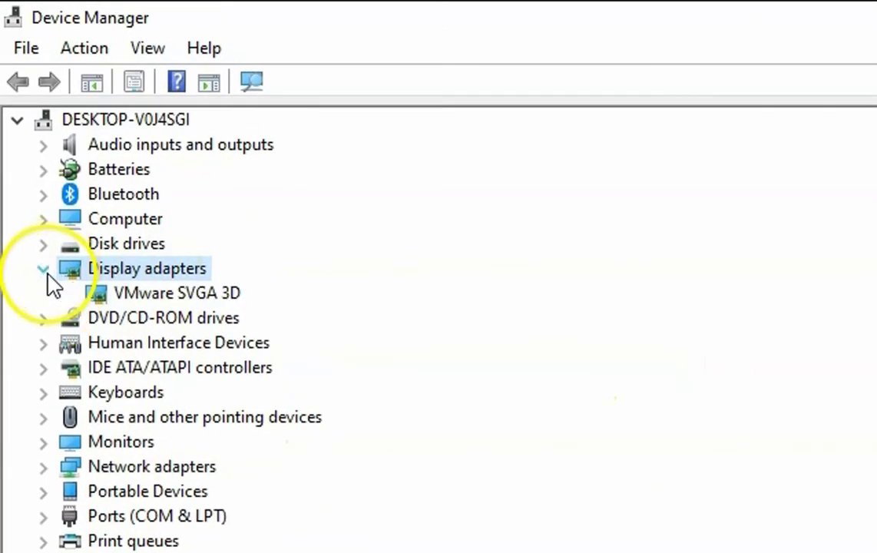
pyautogui.click(183, 296)
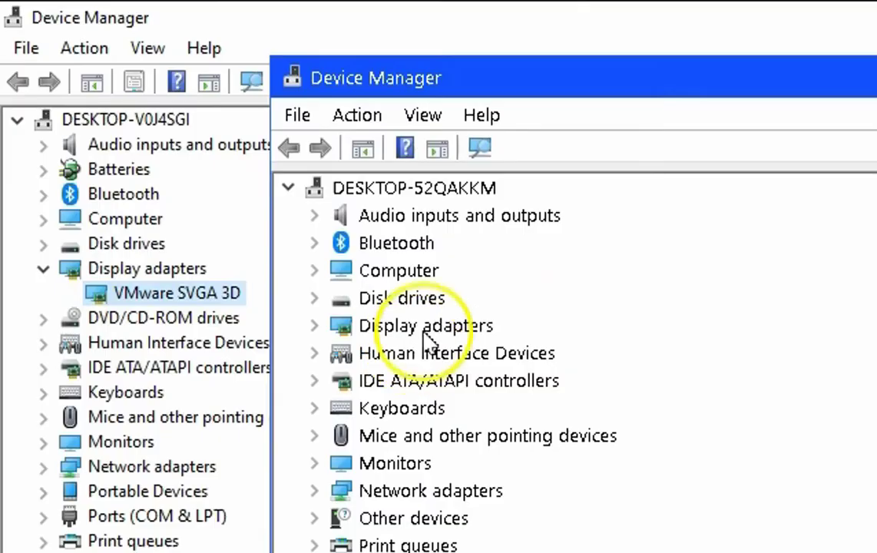
# Step: In the second Device Manager window, expand Display adapters and start a driver update for the NVIDIA GeForce GTX 1650
pyautogui.click(315, 326)
pyautogui.click(483, 359)
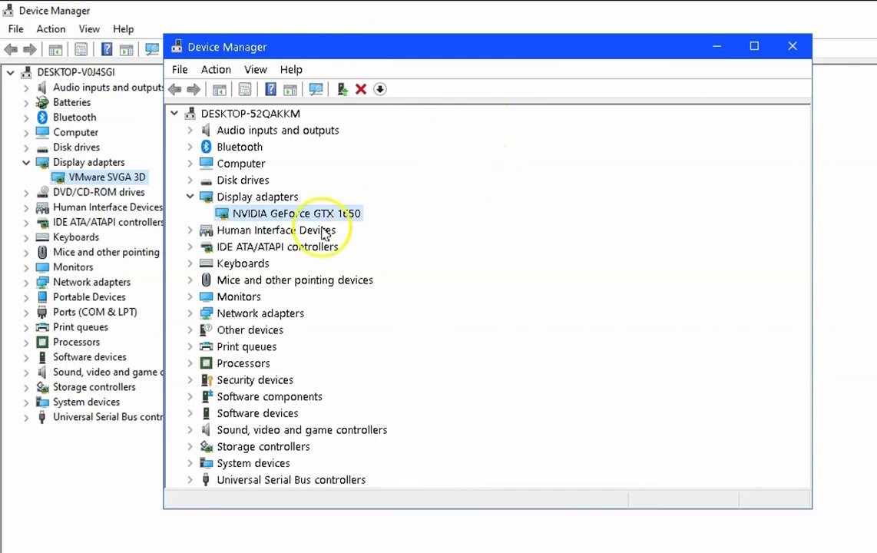
pyautogui.rightClick(330, 220)
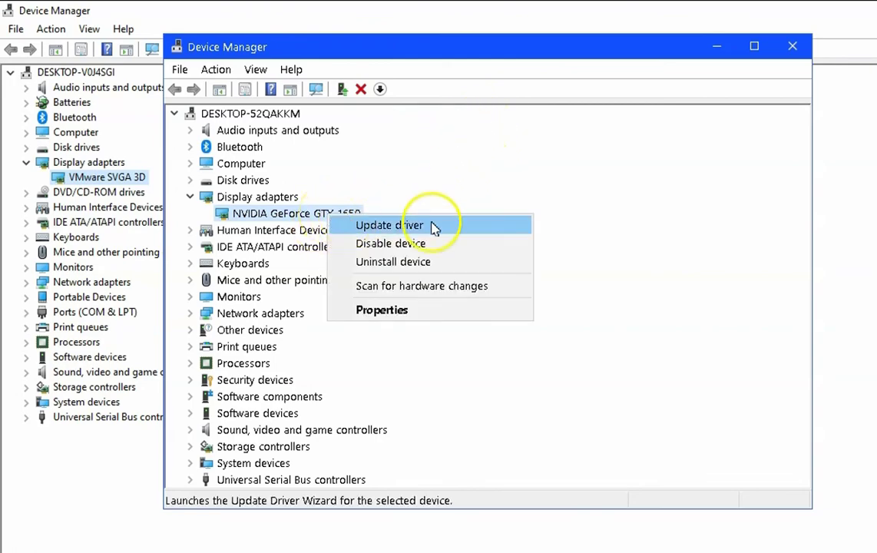
pyautogui.click(390, 225)
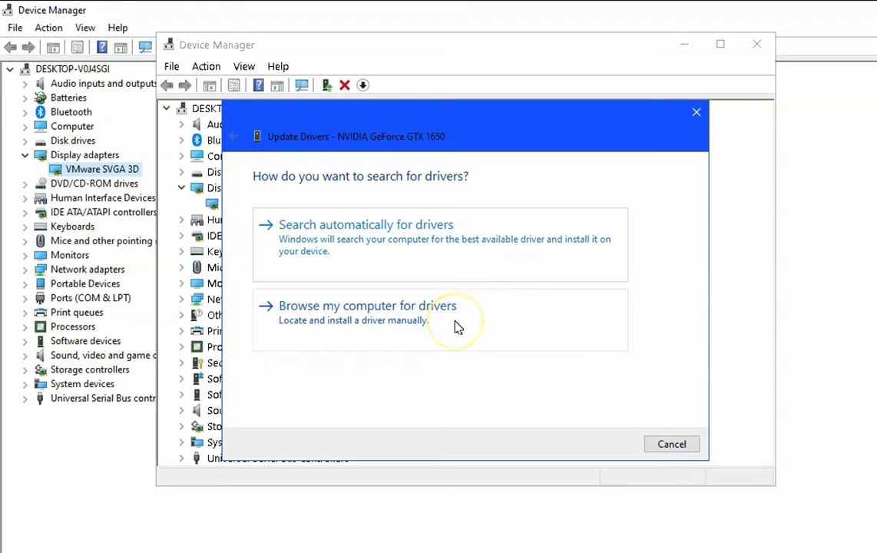
# Step: Choose to browse the computer for drivers and view the folder selection for the driver location without choosing a folder
pyautogui.click(311, 308)
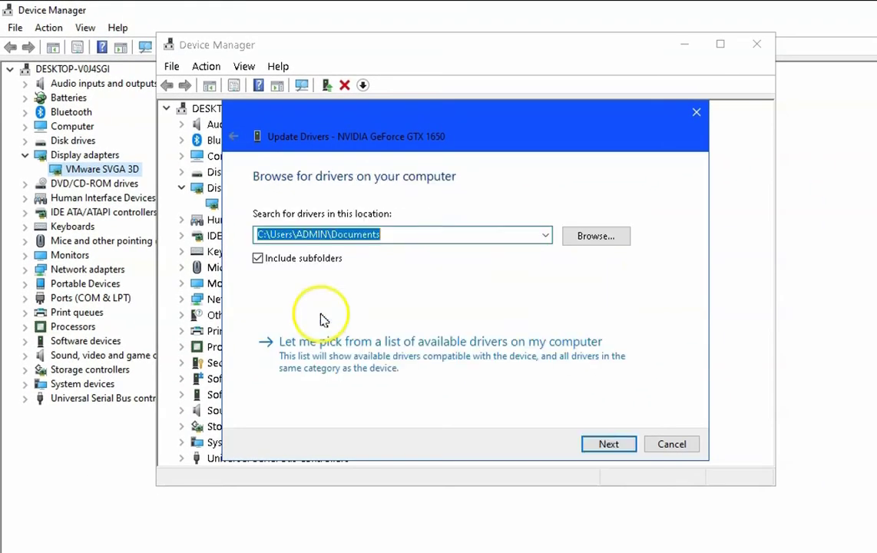
pyautogui.click(583, 243)
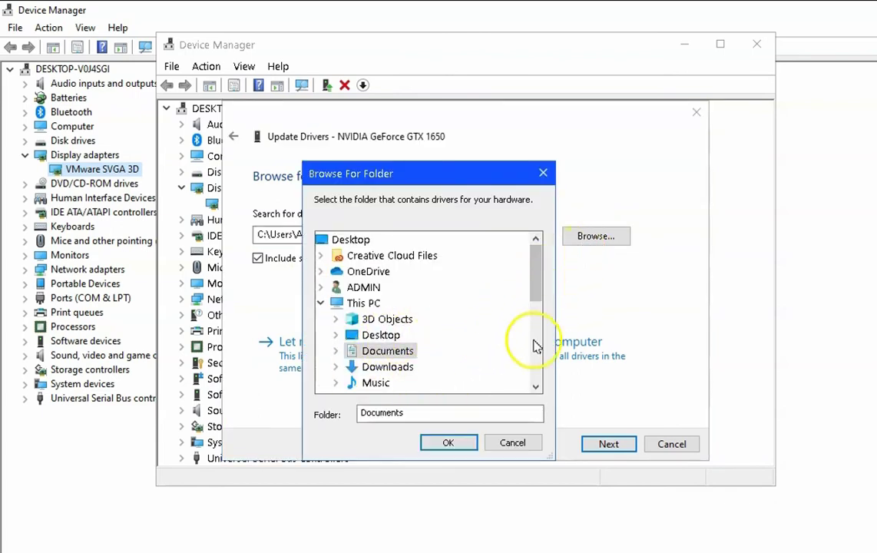
pyautogui.click(527, 442)
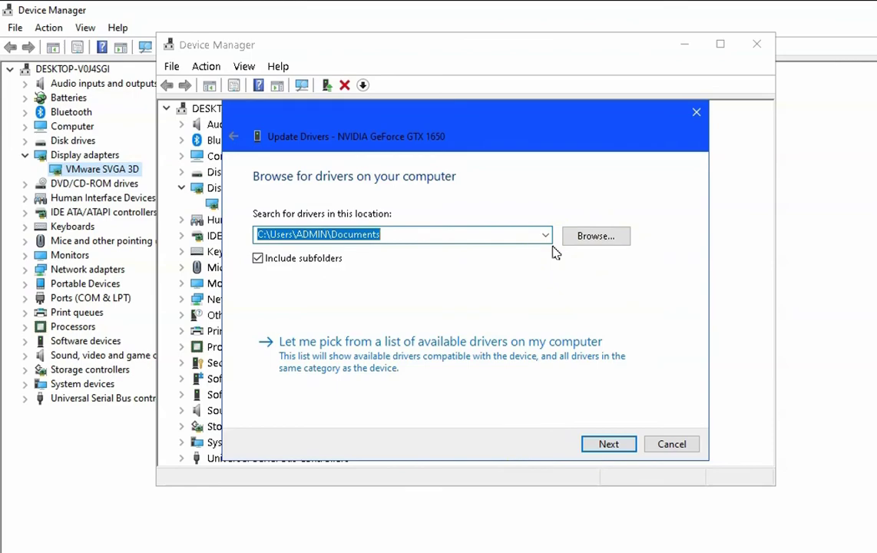
pyautogui.click(624, 241)
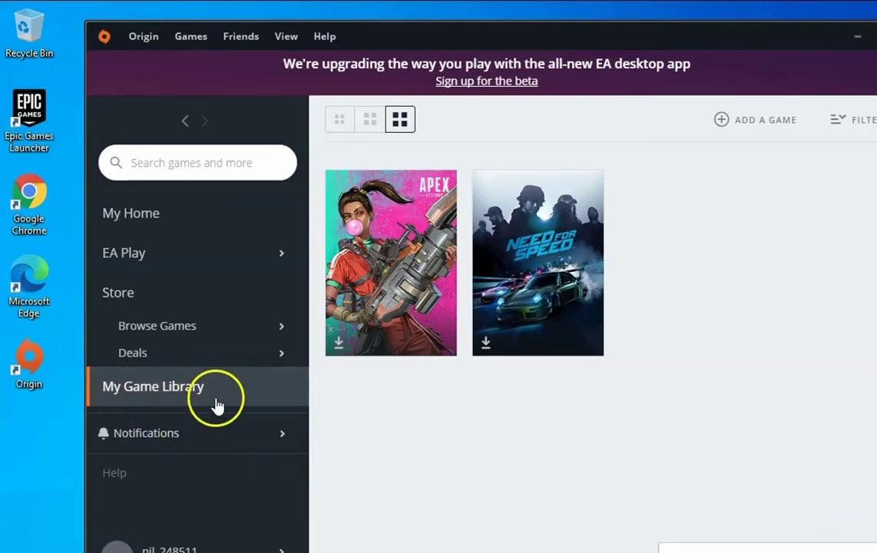
# Step: In Origin's game library, open the available actions for Apex Legends
pyautogui.rightClick(416, 294)
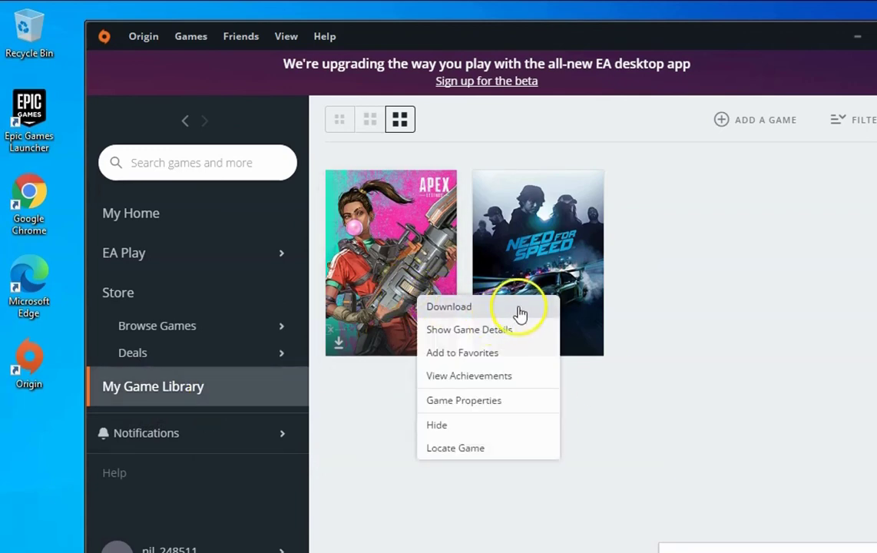